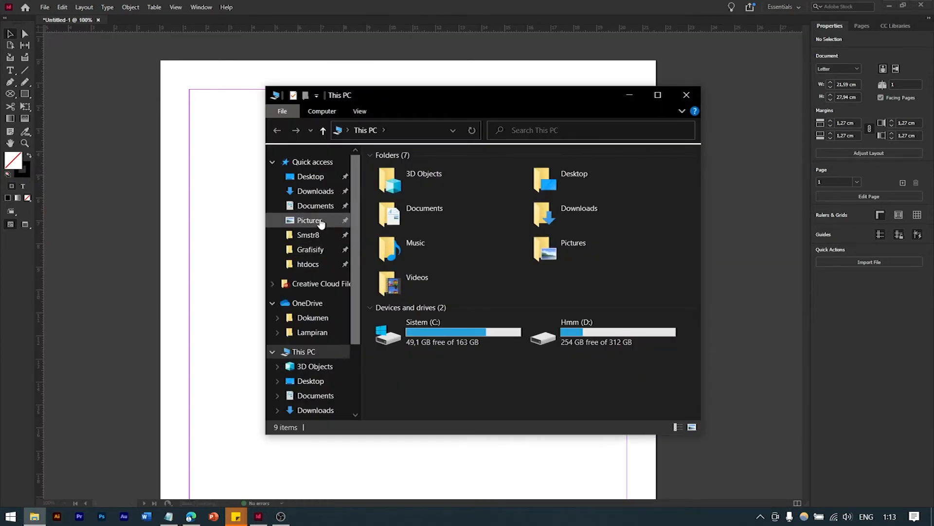
left_click(310, 220)
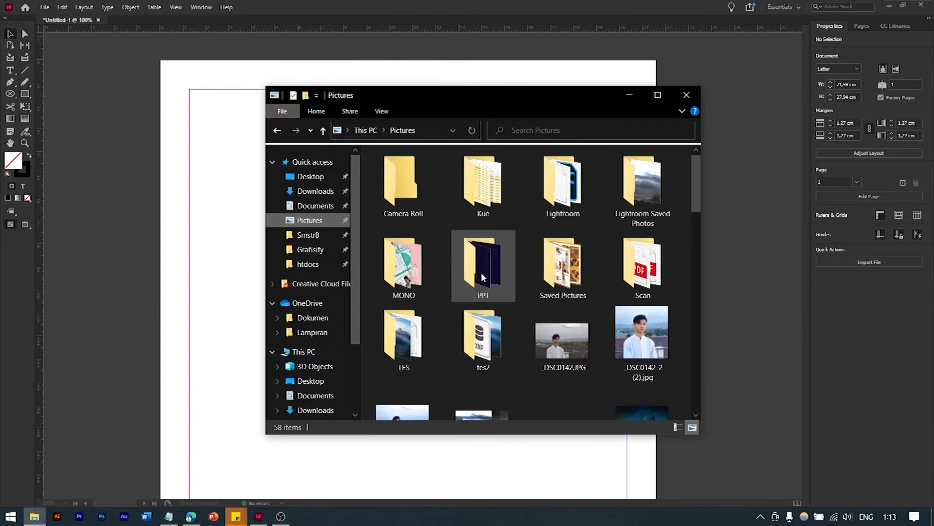
scroll(483, 279, "down", 2)
left_click_drag(485, 275, 222, 173)
left_click_drag(204, 112, 604, 337)
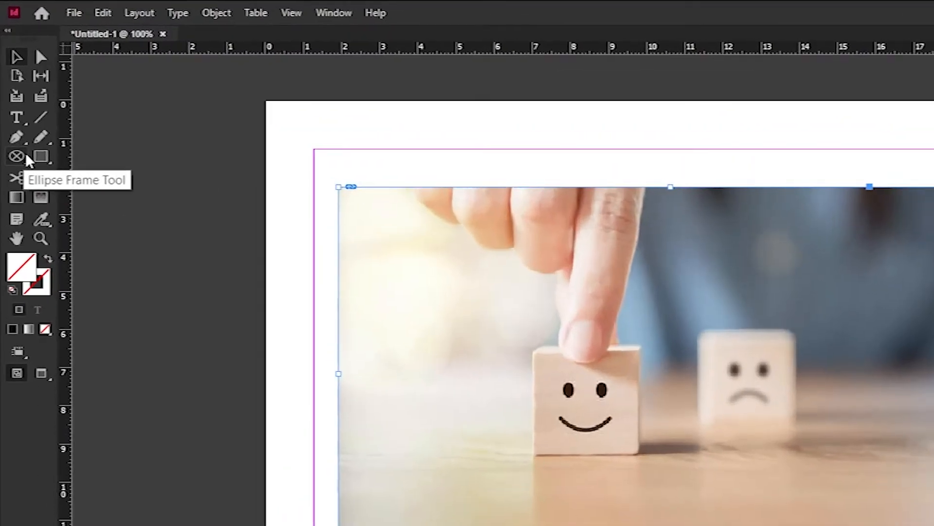
- Draw a circular Ellipse Frame about 8.5 cm in diameter over the smiling cube in the photo
left_click_drag(15, 94, 34, 107)
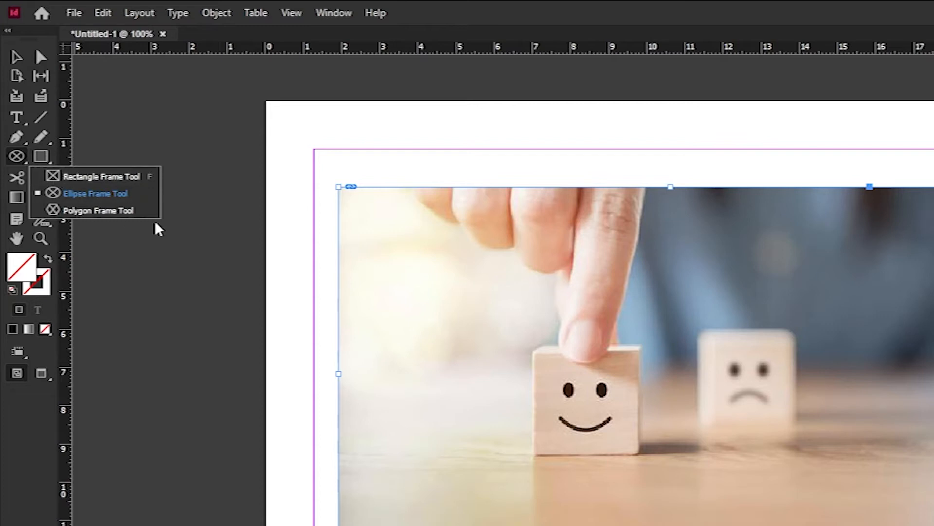
left_click(93, 194)
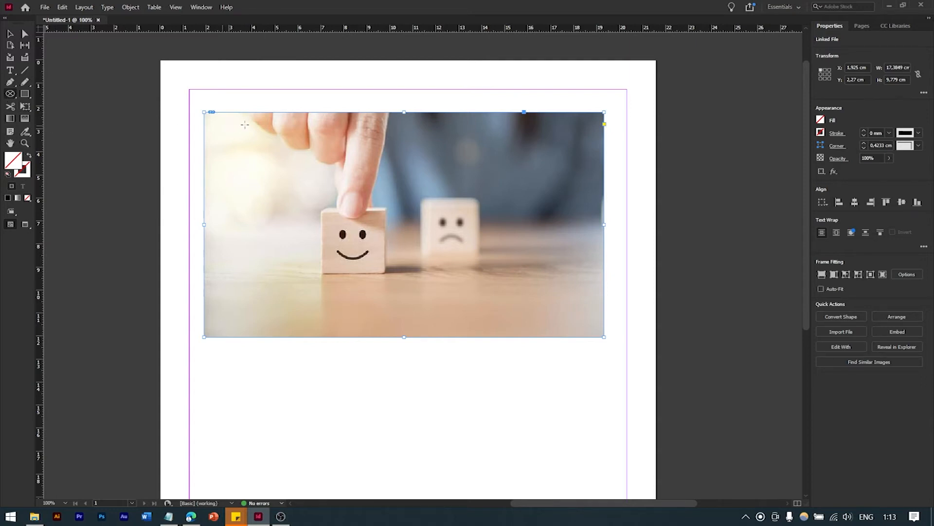
left_click_drag(247, 139, 443, 334)
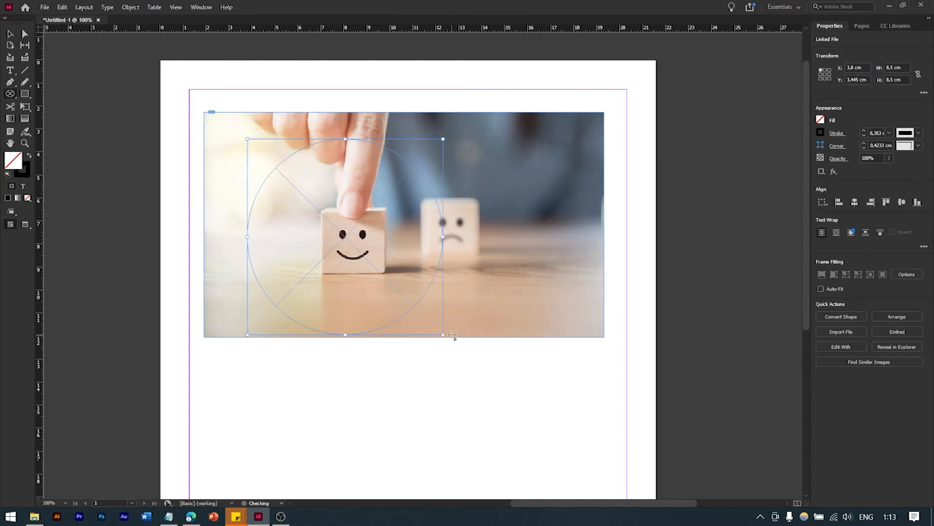
key("v")
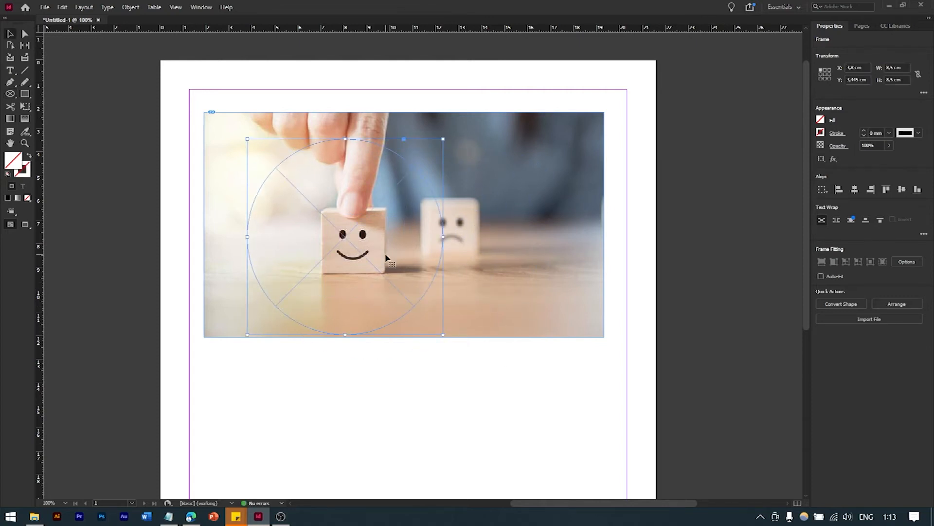
- Cut the photo and paste it into the circular frame
left_click(535, 174)
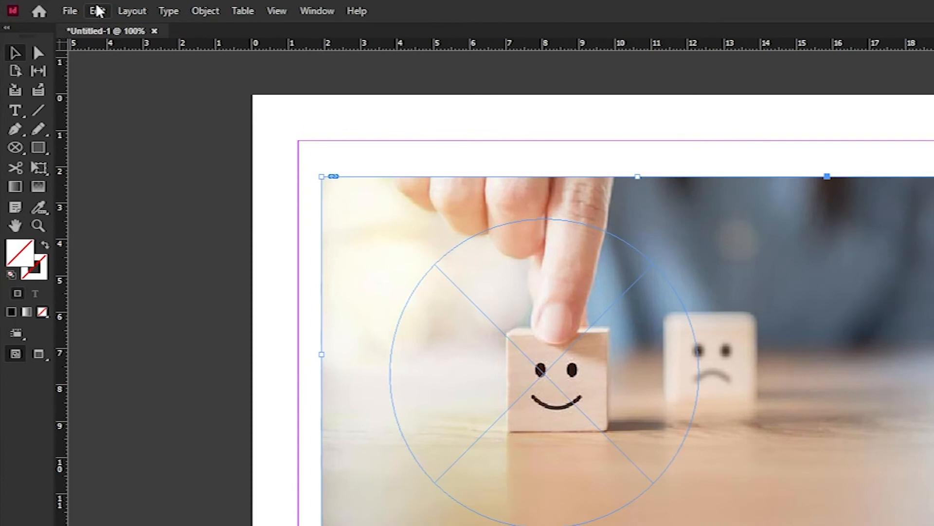
left_click(62, 7)
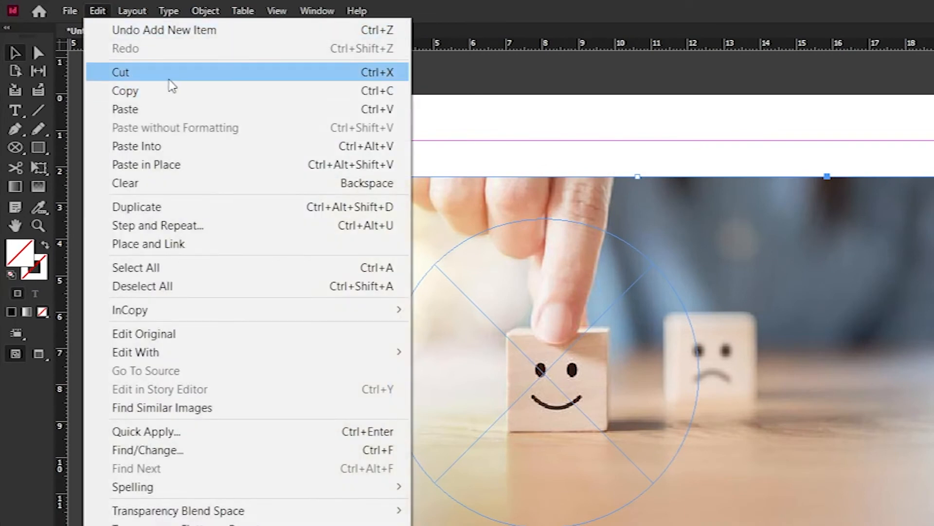
left_click(176, 77)
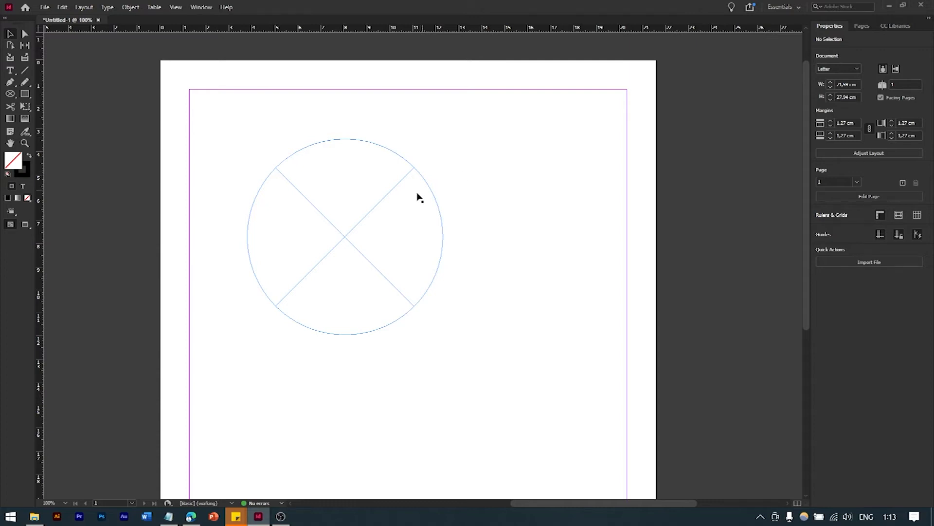
left_click(371, 210)
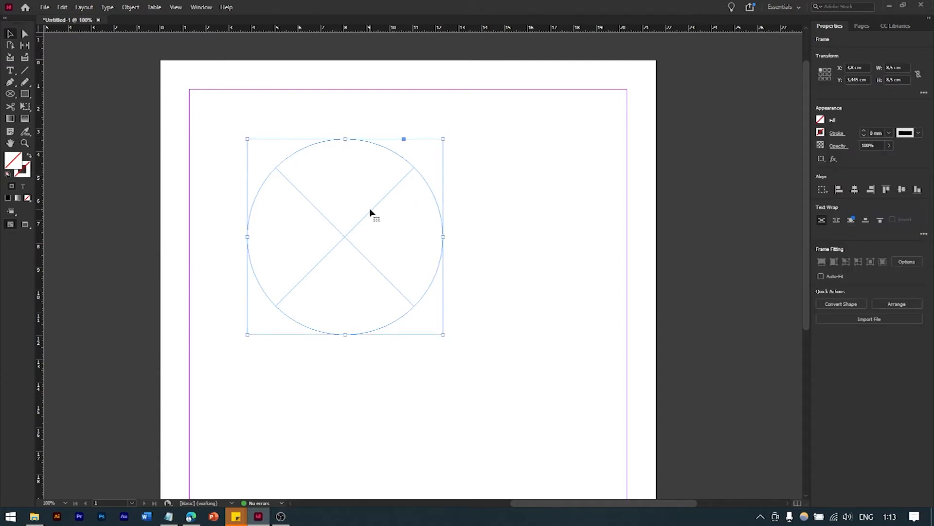
left_click(62, 7)
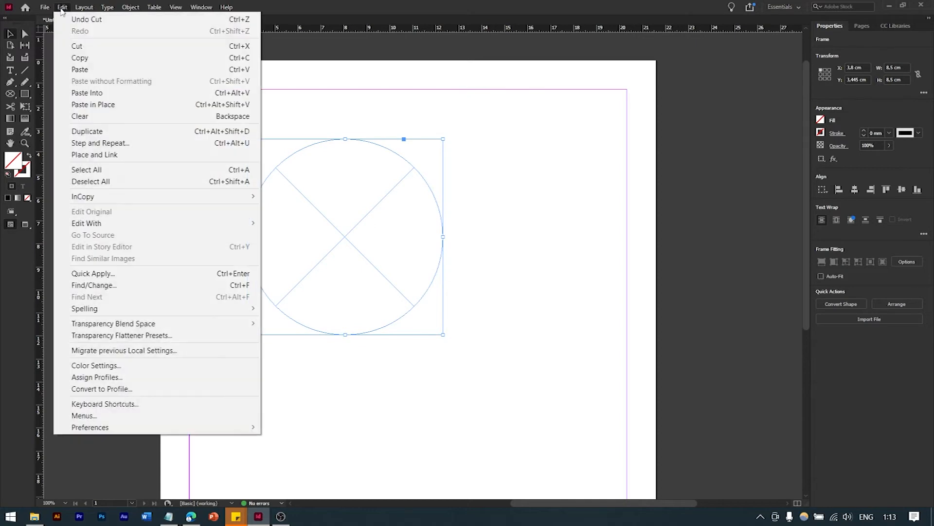
left_click(199, 97)
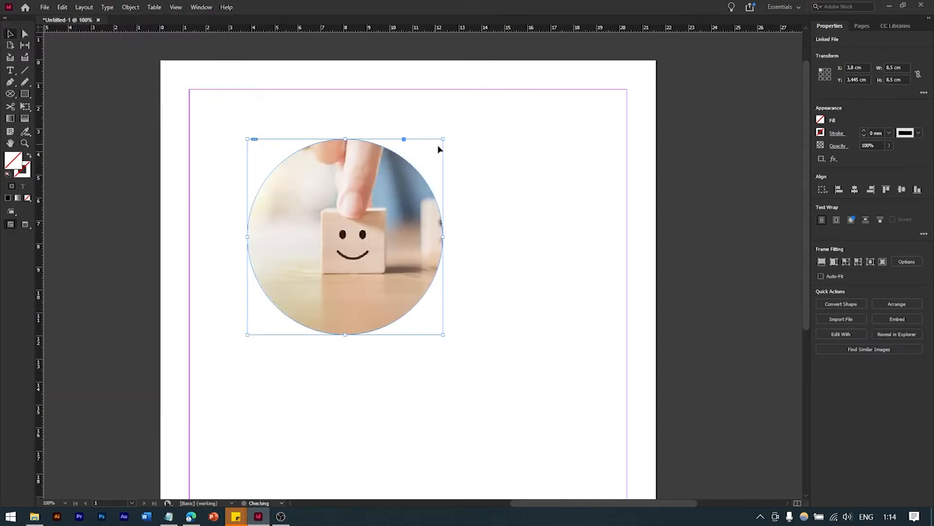
left_click(570, 260)
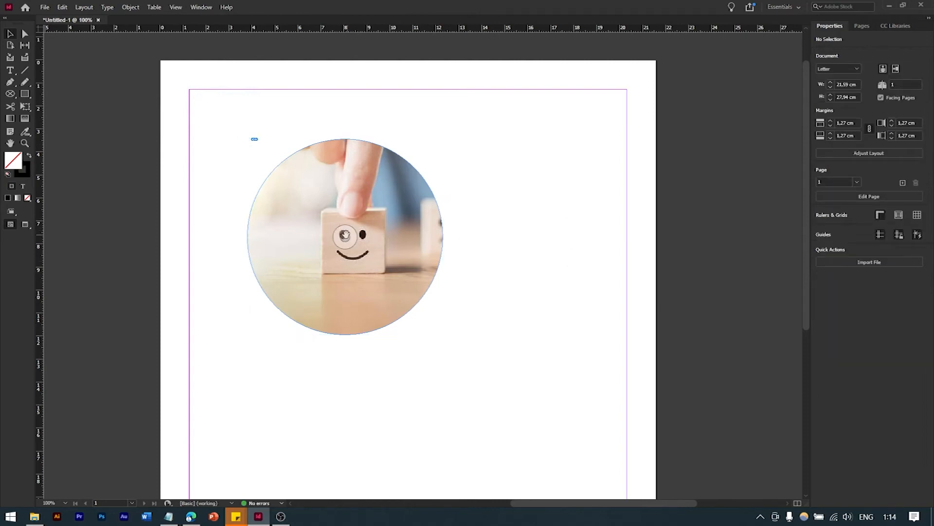
- Shift the photo inside the circular frame slightly left and down, and pull the photo's upper-right corner inward
left_click(345, 235)
left_click_drag(369, 240, 327, 243)
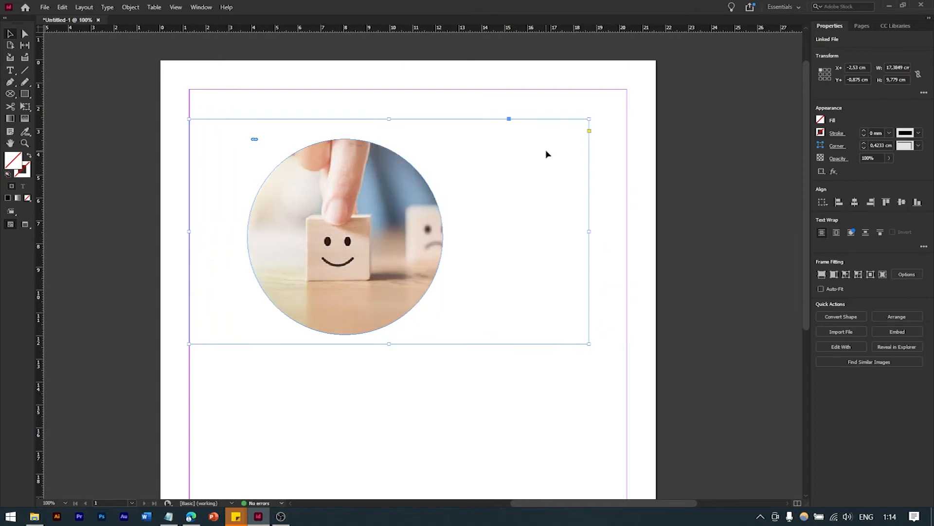
left_click_drag(590, 119, 559, 137)
left_click(654, 142)
- Delete the circular picture and place the iStock cubes photo from the Pictures folder again, about 17.6 × 9.9 cm
key("ctrl+a")
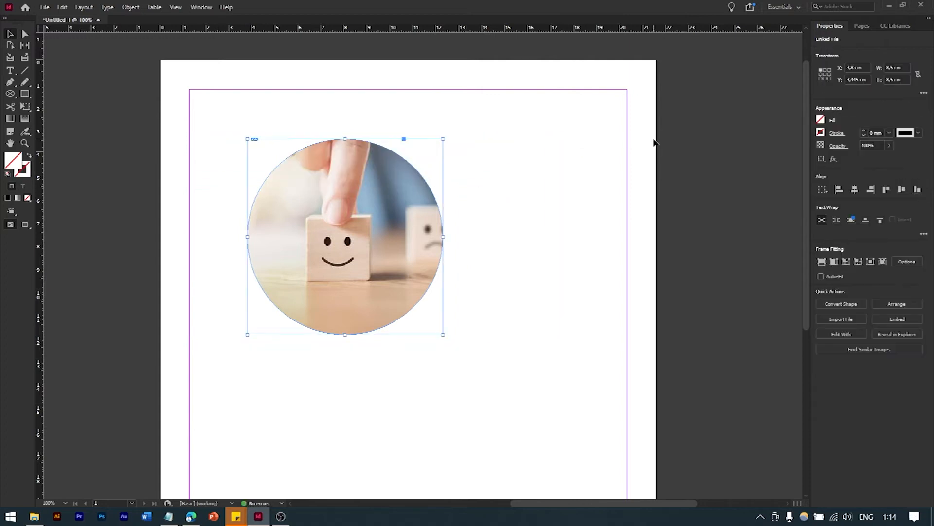
key("Delete")
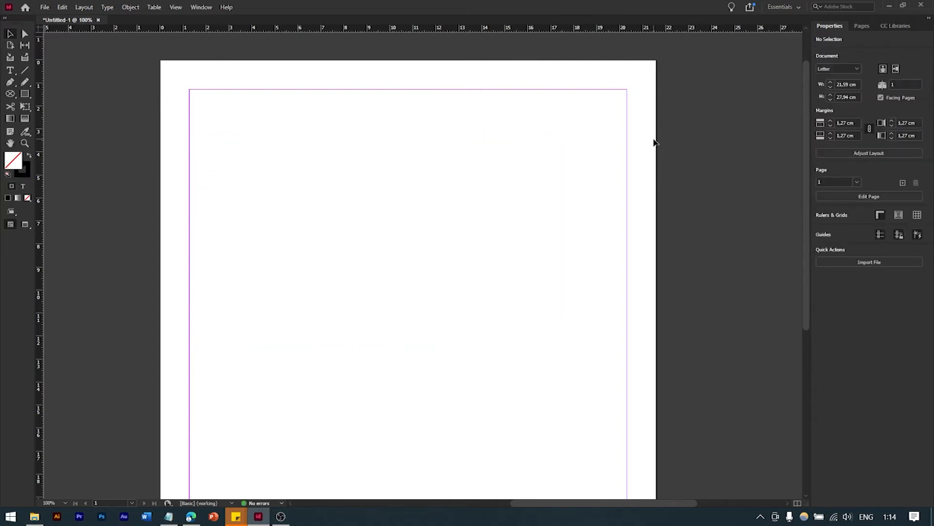
key("alt+Tab")
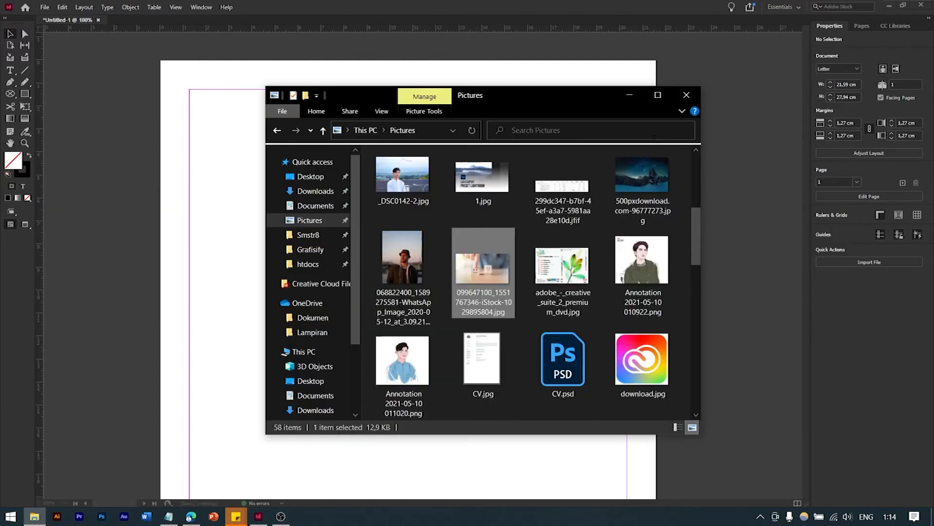
left_click_drag(497, 259, 191, 219)
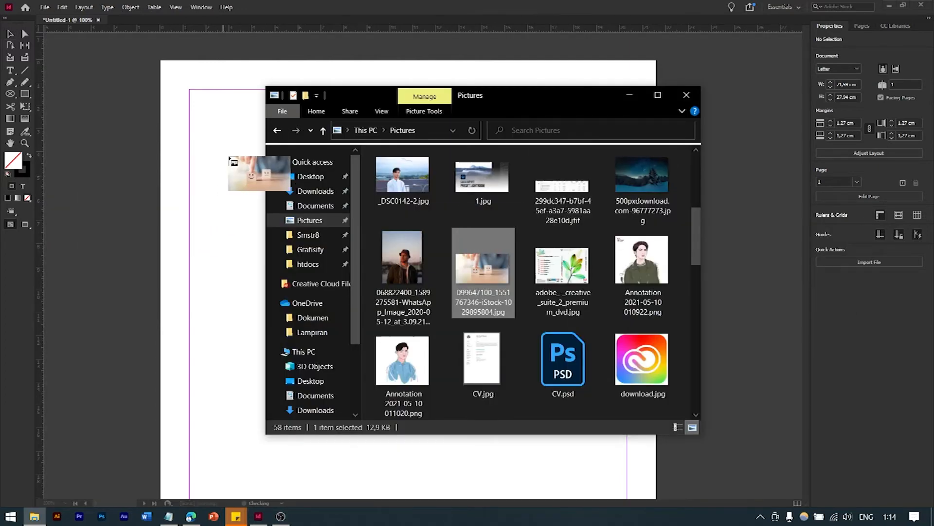
left_click_drag(200, 115, 605, 343)
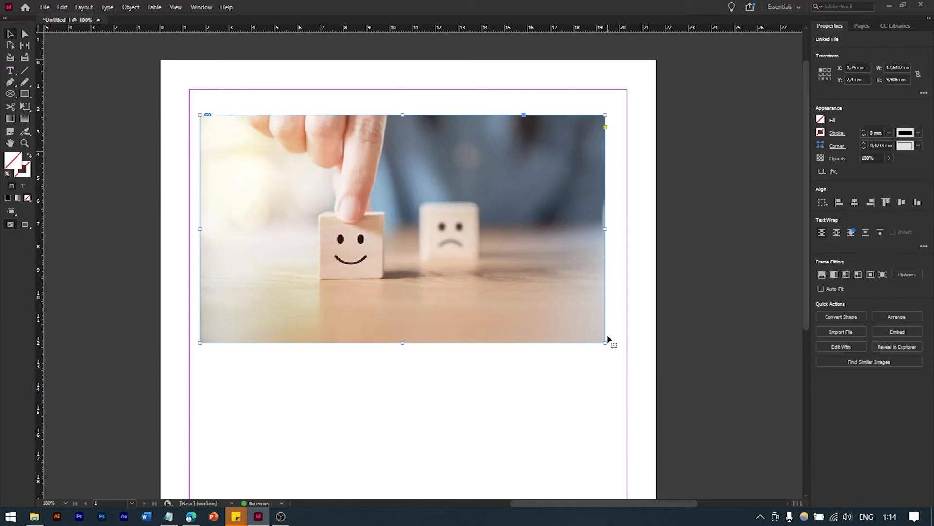
left_click(647, 318)
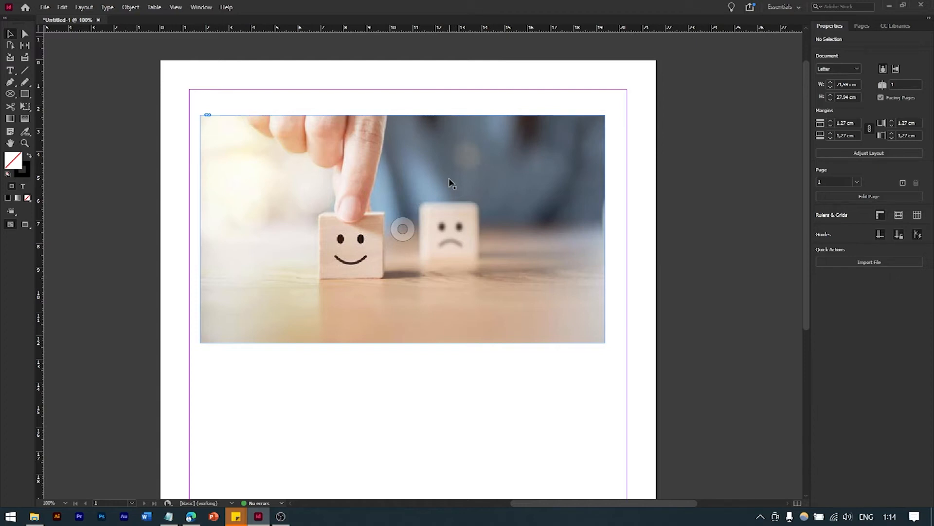
- Draw a closed, curved freeform path about 9.1 × 7.9 cm around the sad cube with the Pen tool
key("p")
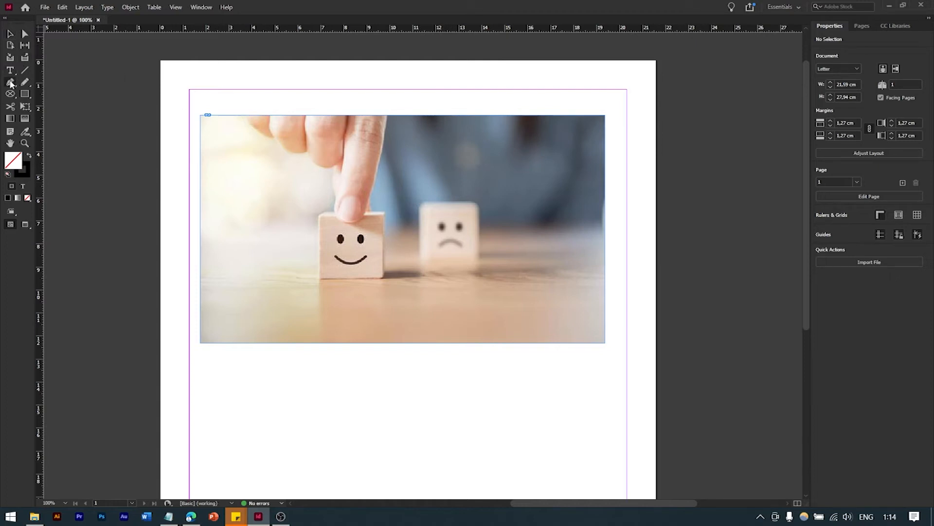
left_click(465, 141)
left_click_drag(564, 179, 562, 228)
left_click_drag(546, 284, 502, 295)
left_click_drag(408, 313, 344, 288)
left_click_drag(464, 141, 511, 170)
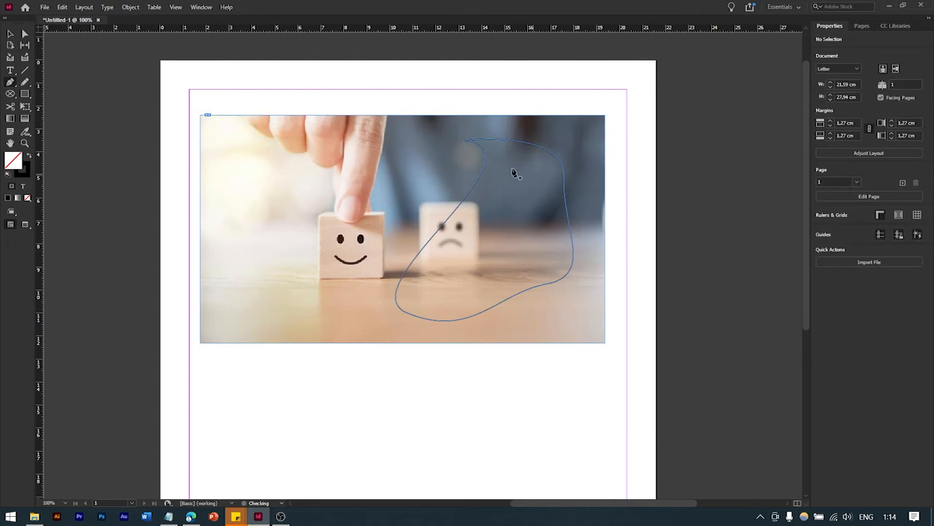
key("v")
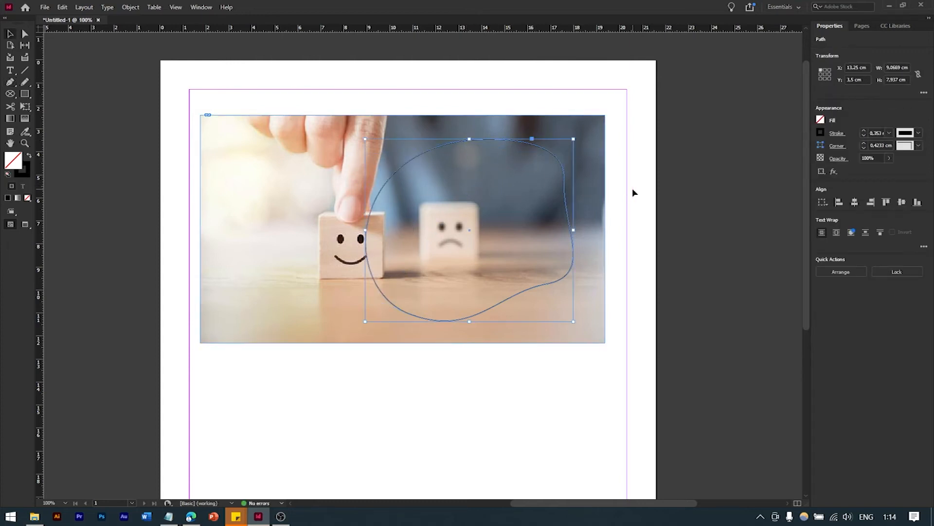
- Cut the photo and paste it into the freeform path
left_click(296, 163)
key("Delete")
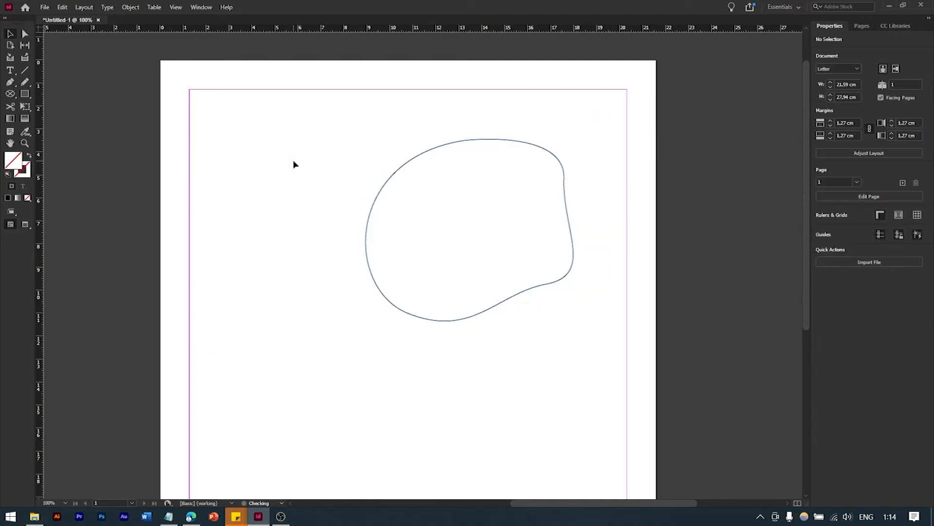
left_click(561, 164)
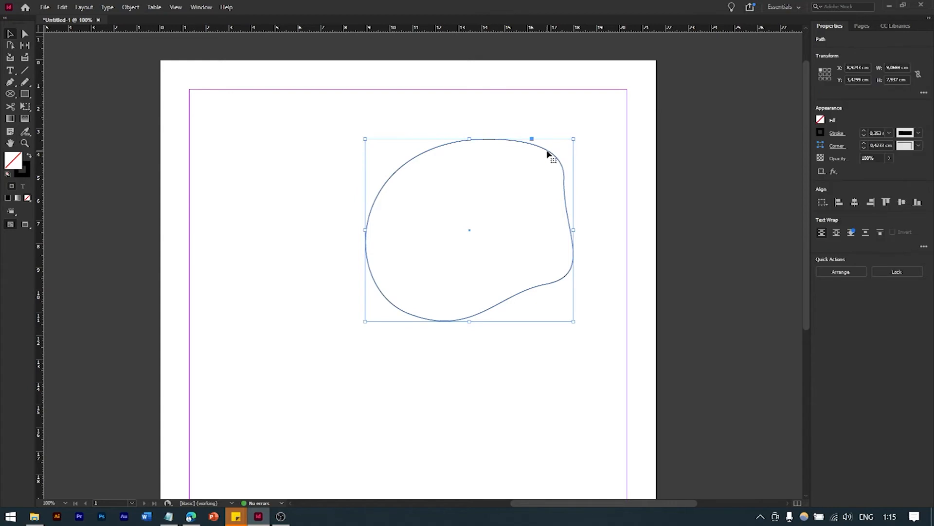
left_click(63, 6)
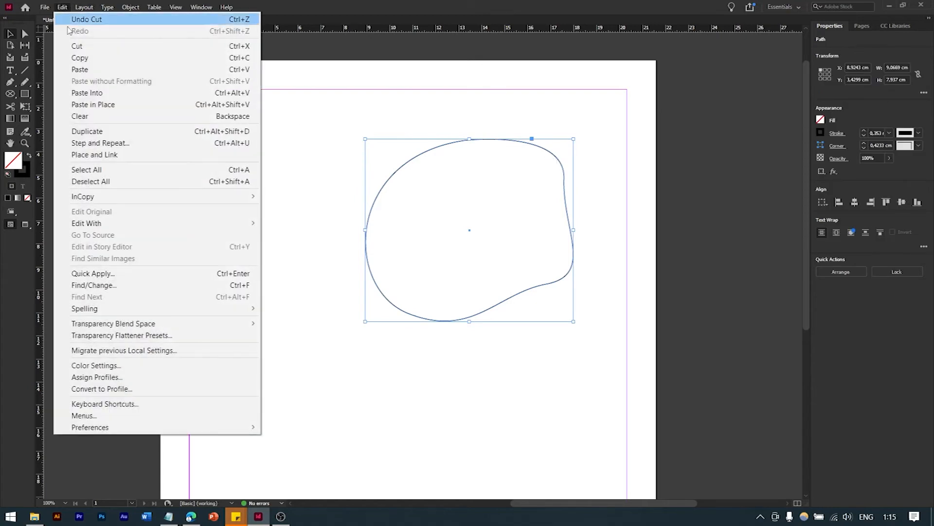
left_click(117, 93)
left_click(662, 209)
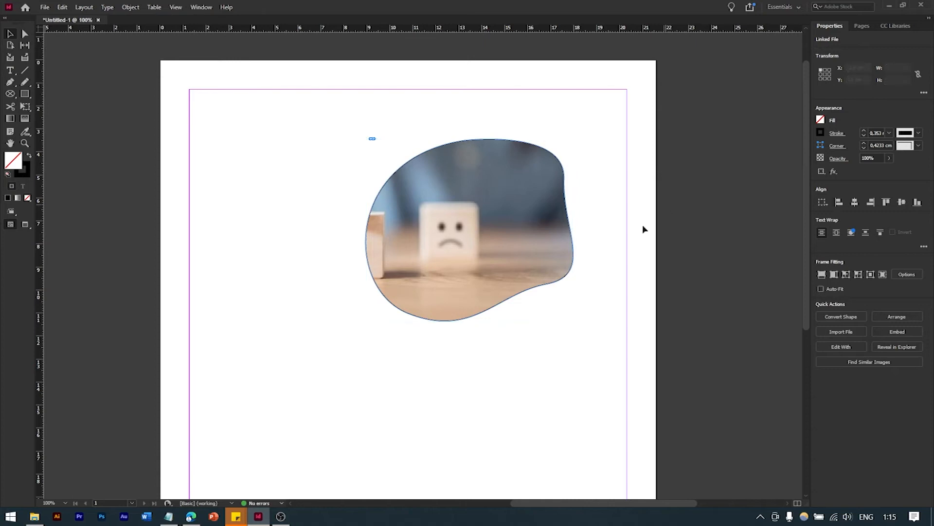
- Move the photo inside the freeform shape with Direct Selection so both the smiling and sad cubes fit within it
key("a")
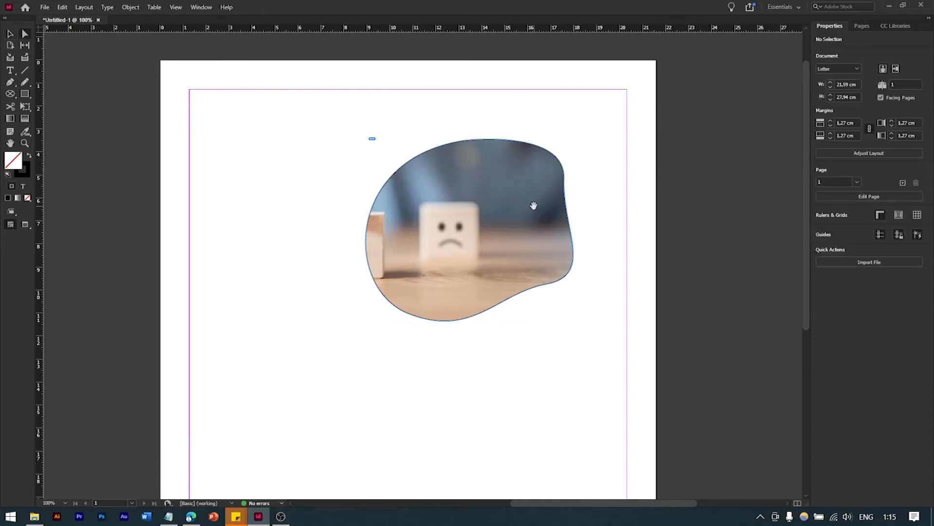
left_click(534, 206)
left_click_drag(507, 198, 554, 206)
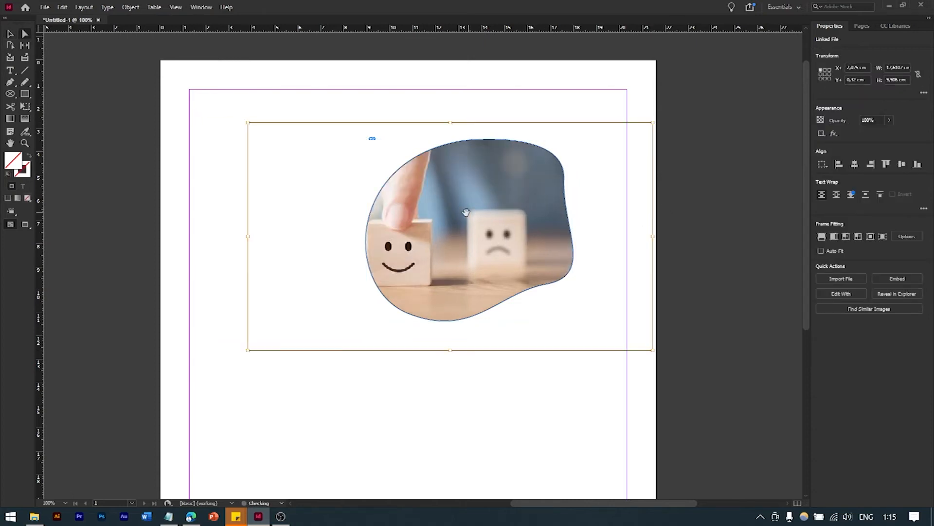
left_click_drag(468, 212, 482, 204)
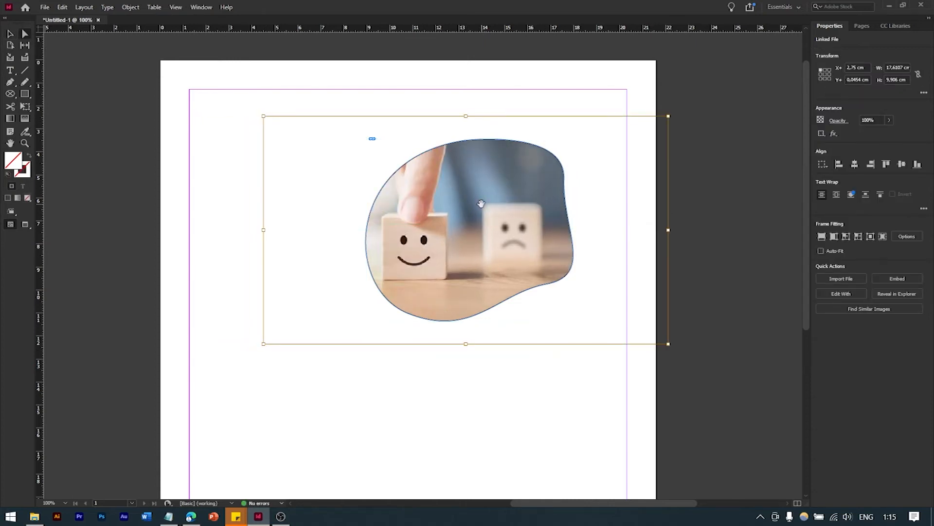
left_click(25, 34)
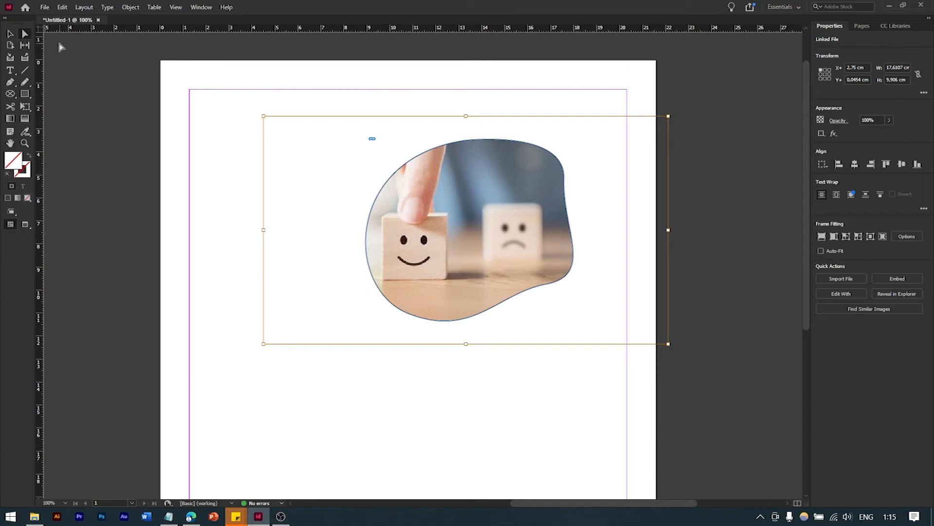
key("v")
left_click(24, 35)
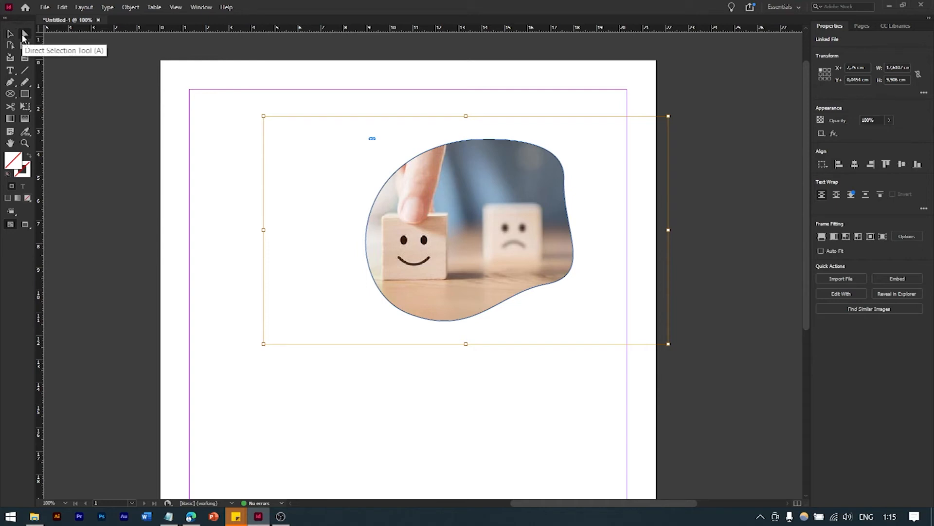
- Move the whole freeform shape together with its photo leftward and slightly down, to about X 5.4 cm, Y 4 cm
left_click(279, 142)
left_click(10, 35)
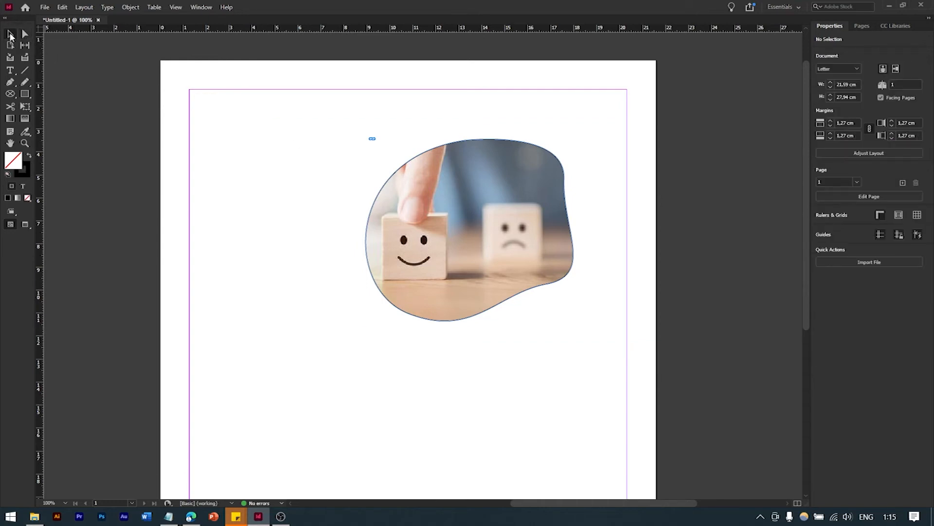
left_click(509, 185)
left_click_drag(538, 184, 447, 187)
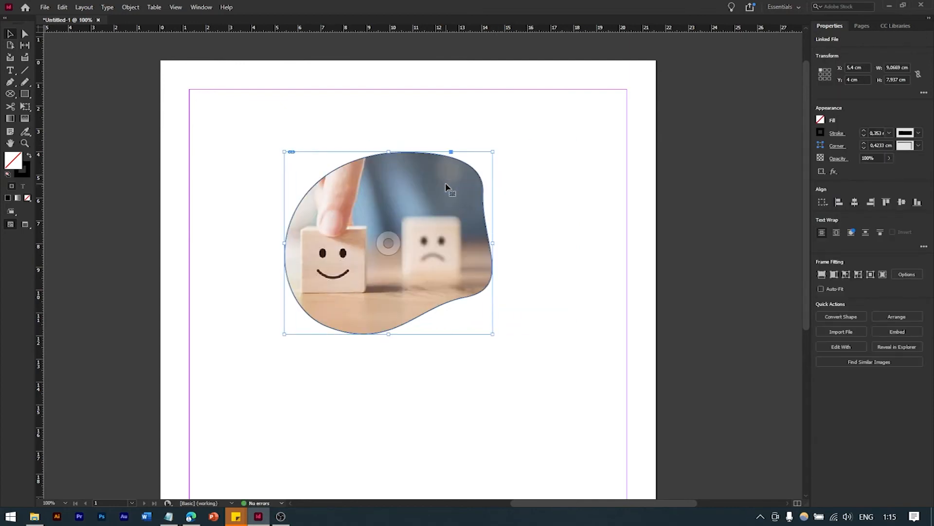
- Reposition the photo inside the freeform shape with Direct Selection, shifting the cubes slightly left and down
left_click(25, 34)
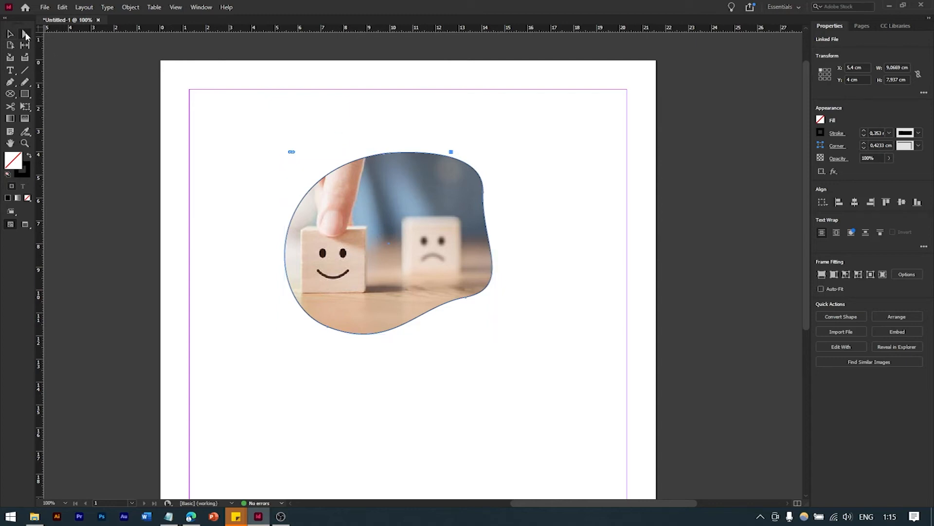
left_click(325, 130)
left_click(416, 187)
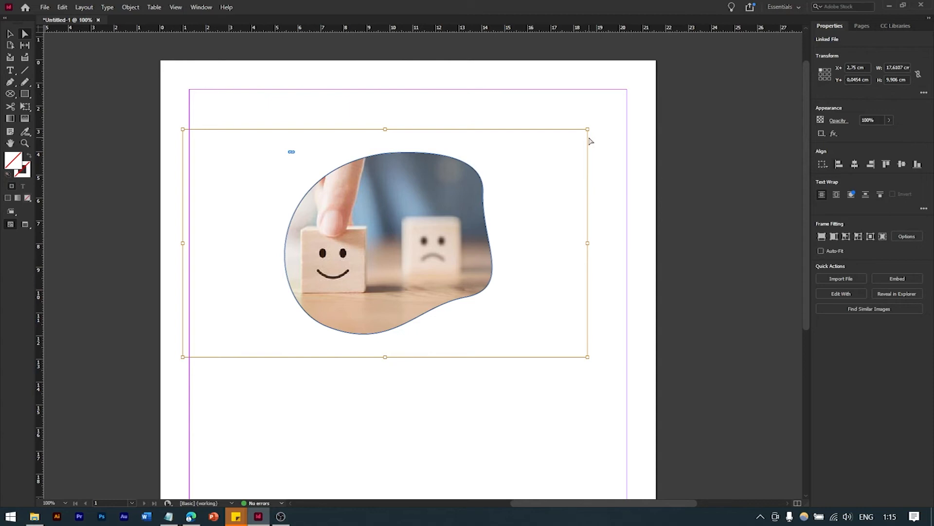
left_click_drag(386, 219, 419, 238)
key("Escape")
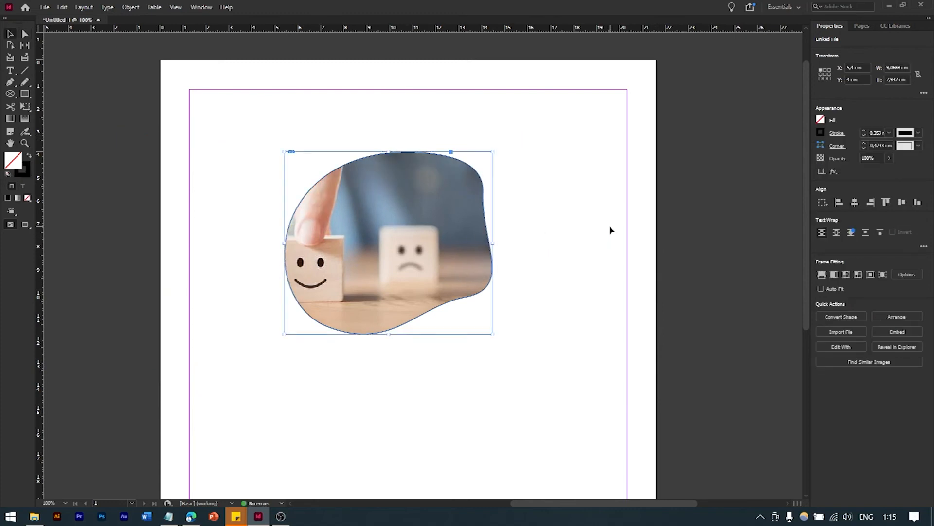
- Delete the freeform shape with its photo, and draw a text frame about 8.5 × 5.6 cm containing the word KOTAK
key("Delete")
key("t")
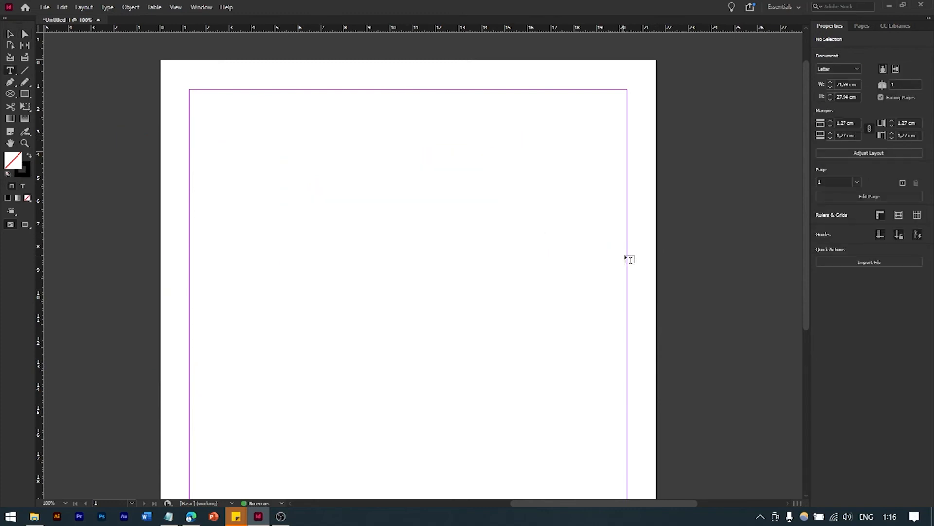
left_click_drag(293, 187, 487, 314)
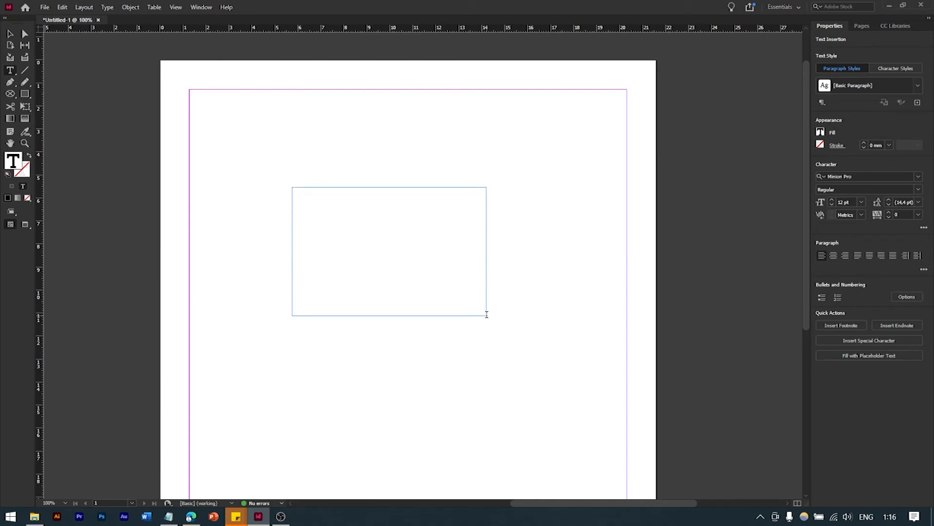
type("KOTAK")
- Format the word KOTAK in Poppins (TT) Black at 60 pt
key("ctrl+a")
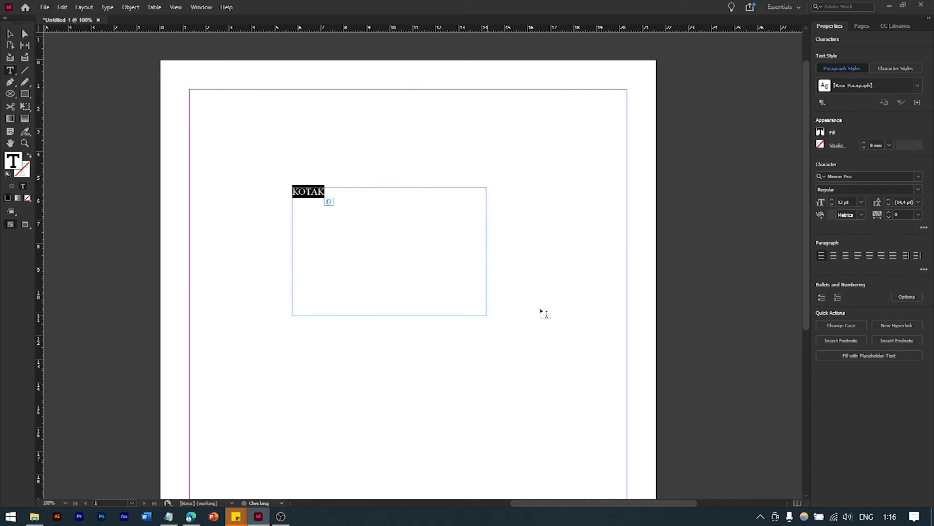
left_click(866, 177)
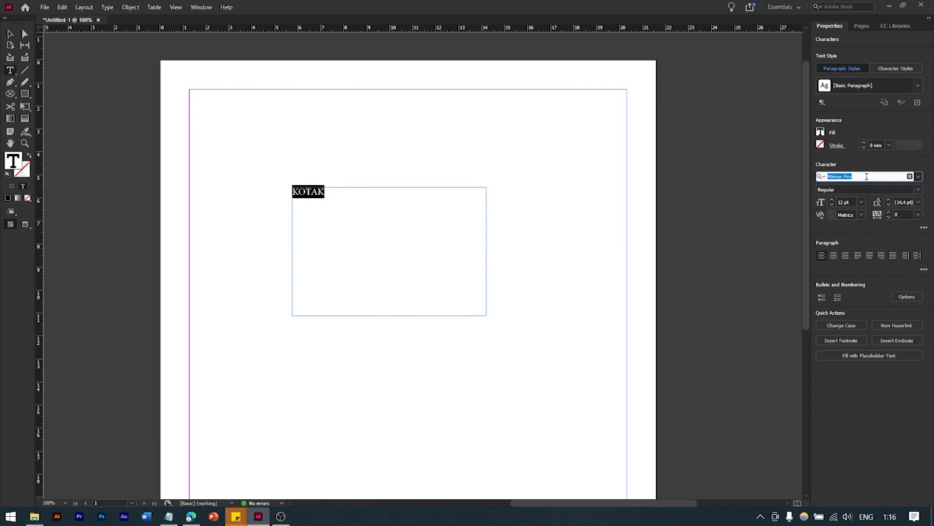
type("poppi")
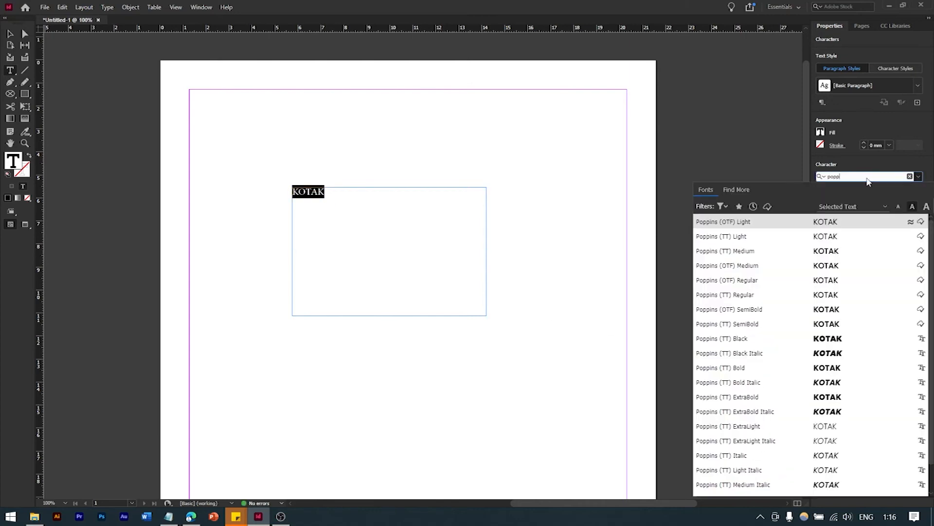
left_click(852, 340)
key("Escape")
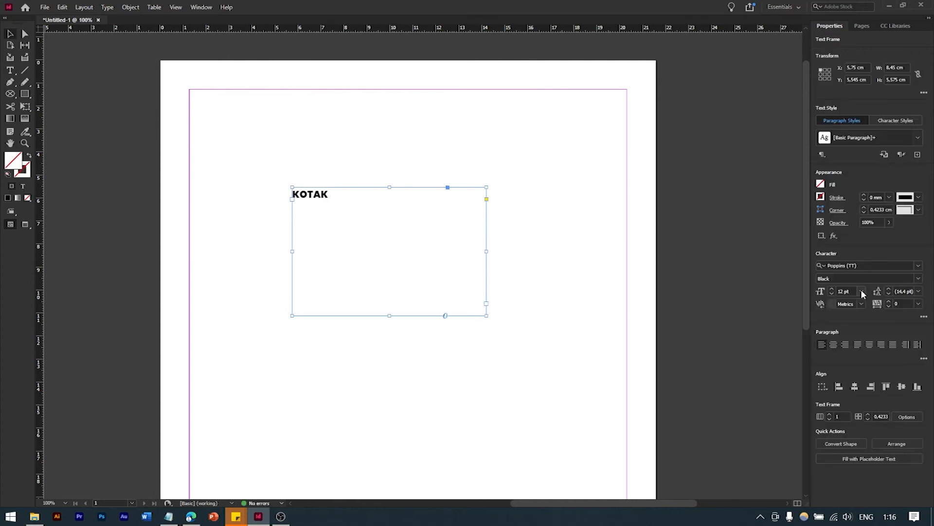
left_click(862, 291)
left_click(852, 440)
left_click(537, 229)
left_click(436, 233)
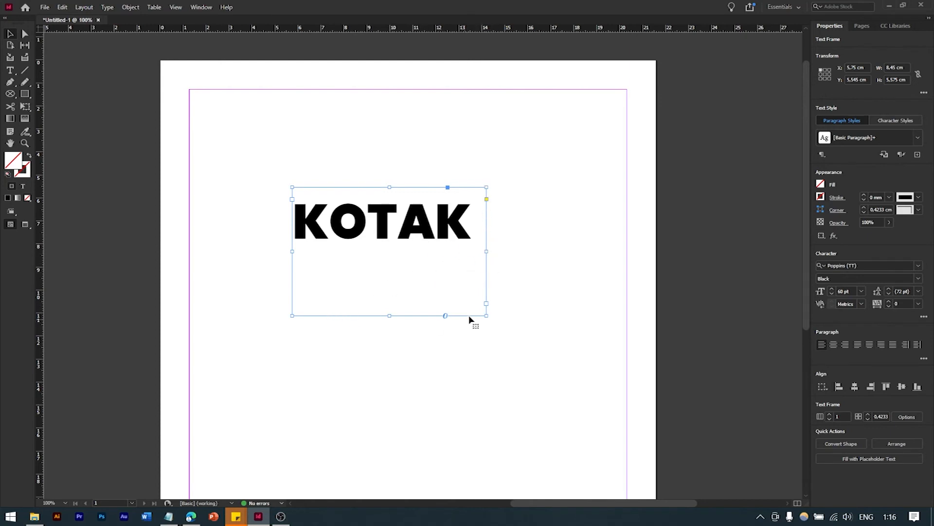
left_click_drag(390, 315, 392, 244)
left_click_drag(487, 223, 473, 214)
key("ctrl+z")
key("ctrl+z")
- Fit the KOTAK text frame to its content
right_click(423, 225)
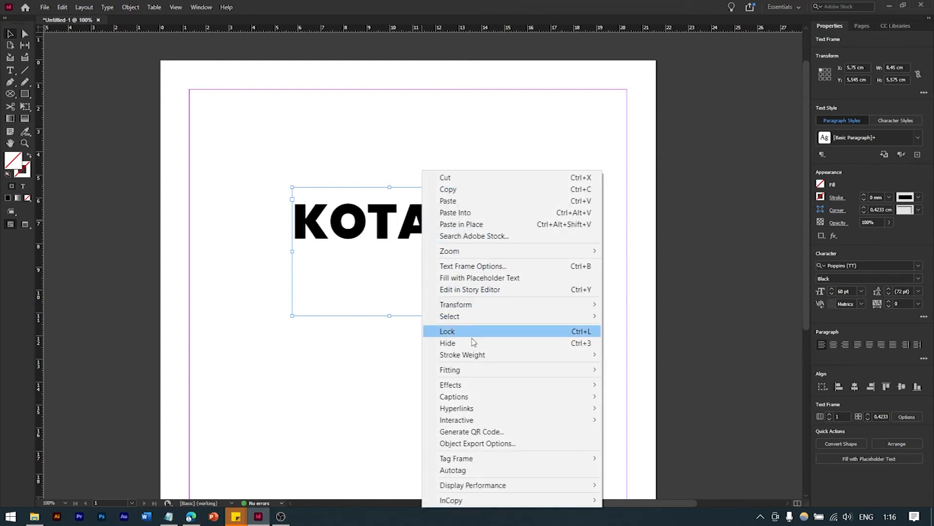
mouse_move(490, 373)
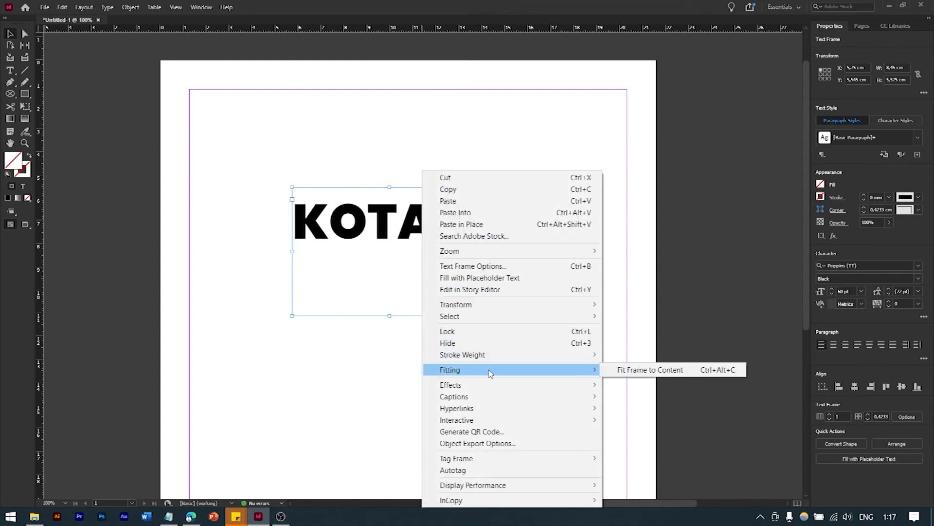
left_click(628, 371)
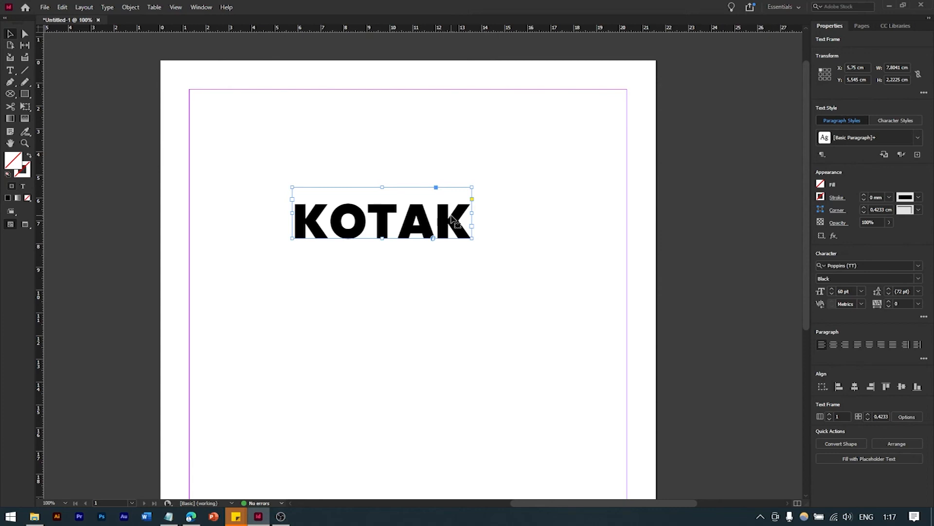
- Convert the KOTAK text to outlines and enlarge it to about 16.7 × 3.4 cm across the page
left_click(108, 7)
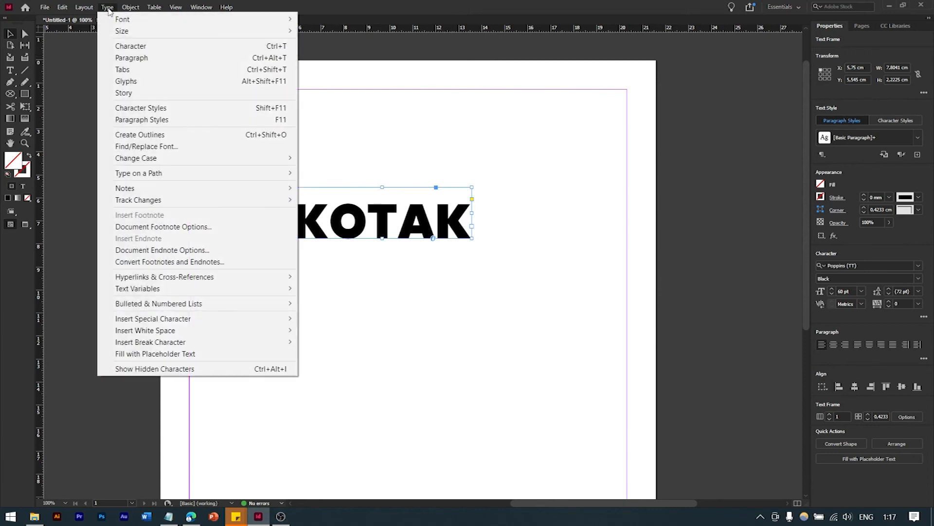
left_click(170, 136)
left_click_drag(473, 239, 245, 308)
left_click(494, 169)
- Bring in the cube photo from the file folder and place it about 13.5 × 7.6 cm over the outlined word
key("alt+Tab")
left_click_drag(182, 151, 494, 327)
left_click(535, 349)
- Cut the photo and paste it into the outlined KOTAK lettering
left_click(409, 214)
key("ctrl+x")
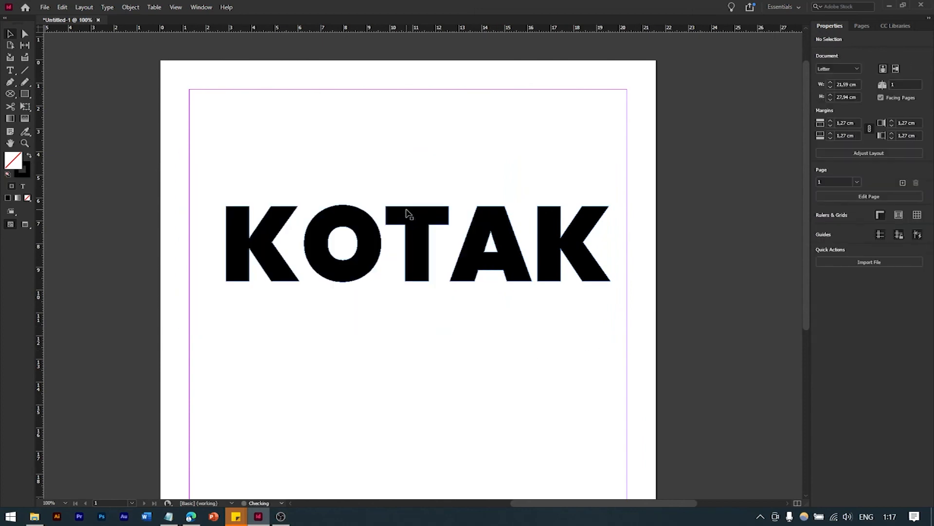
left_click(419, 231)
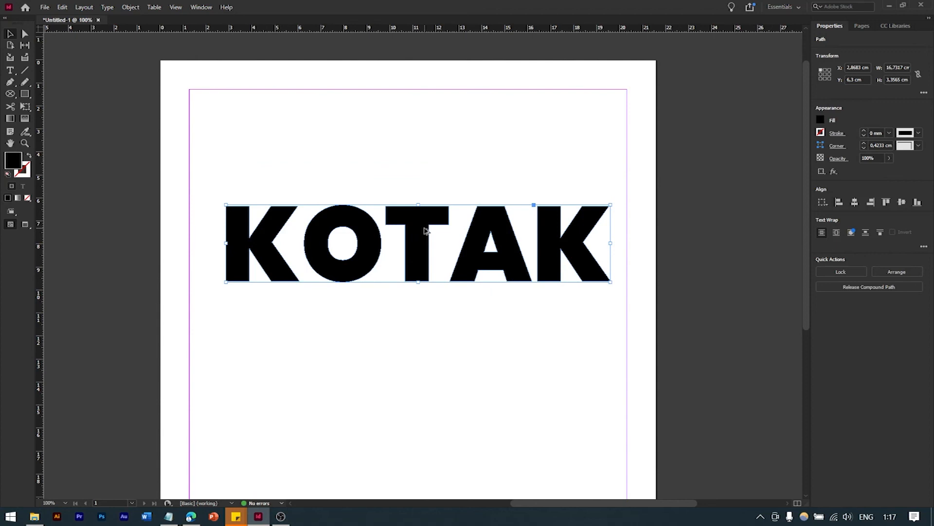
key("ctrl+alt+v")
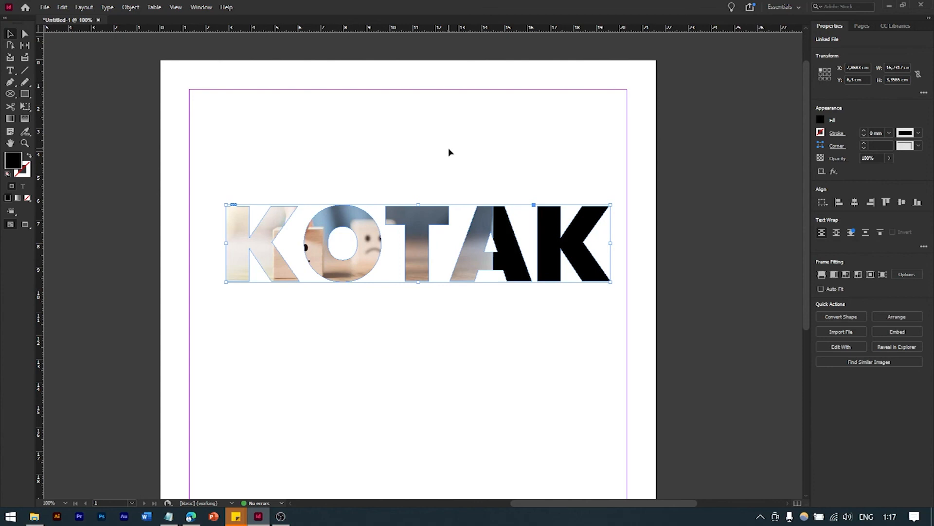
left_click(452, 145)
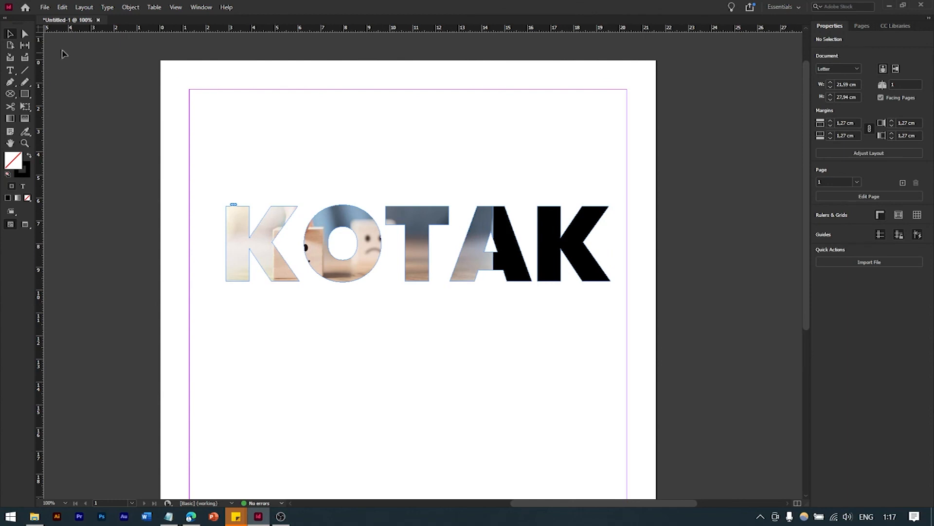
- Enlarge the photo inside the KOTAK lettering to about 20.1 × 11.3 cm with Direct Selection
left_click(25, 34)
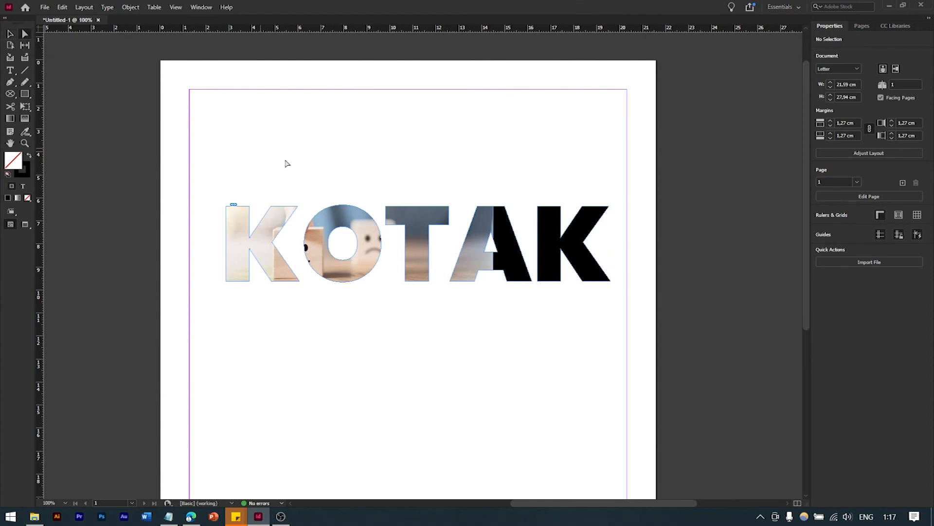
left_click(415, 223)
left_click_drag(493, 327, 707, 415)
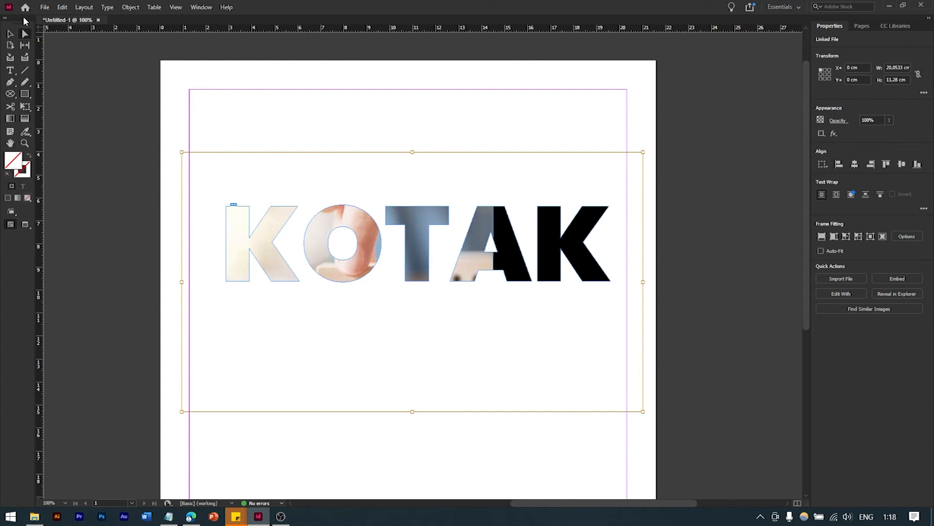
- Extend the photo's nested frame to about 18.8 × 10.6 cm so it covers all the KOTAK letters
left_click(11, 33)
left_click(476, 222)
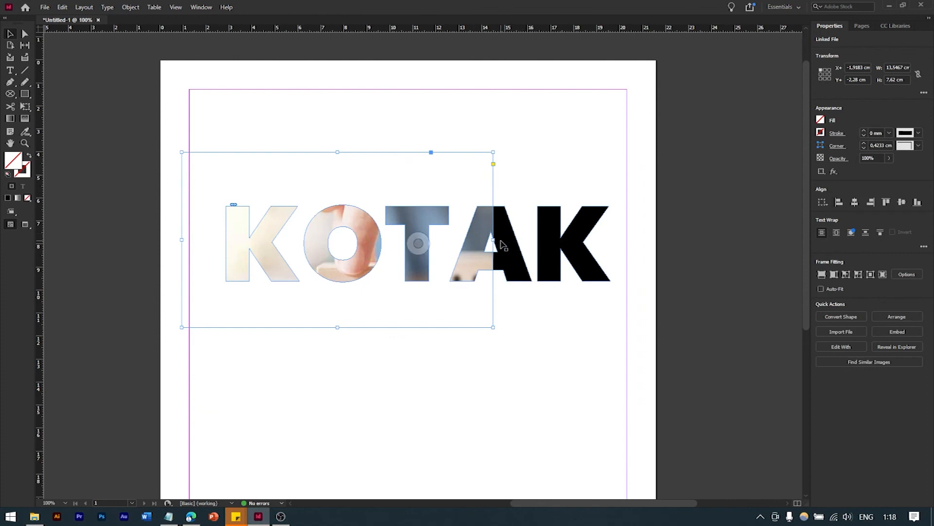
left_click_drag(494, 327, 614, 395)
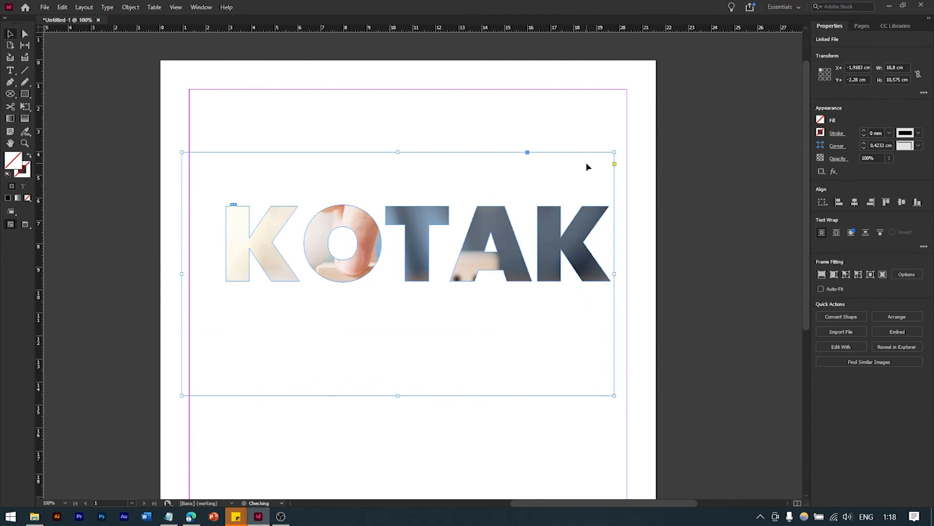